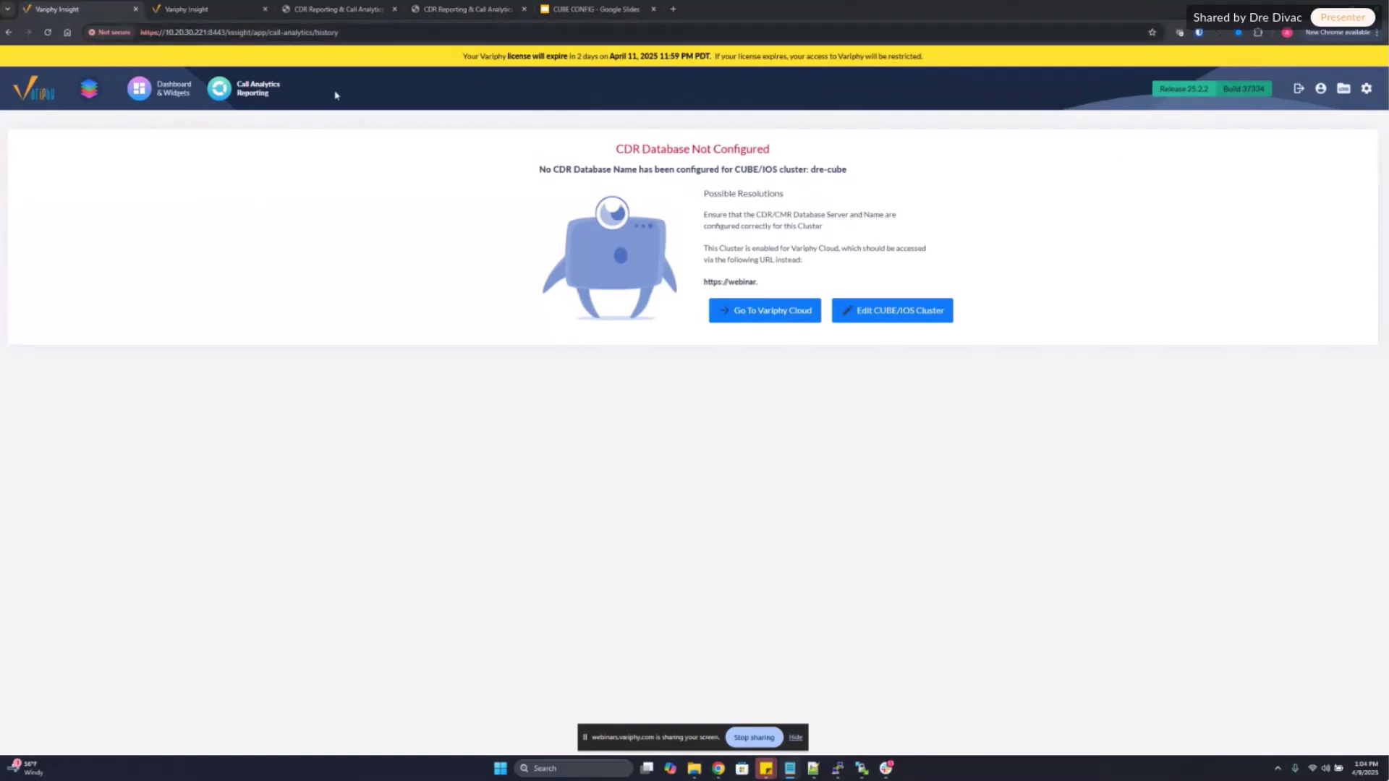
Start adding a new system to the Cisco CUBE/IOS clusters and name it webinar-cube.
{"action": "mouse_move", "coordinate": [1365, 90]}
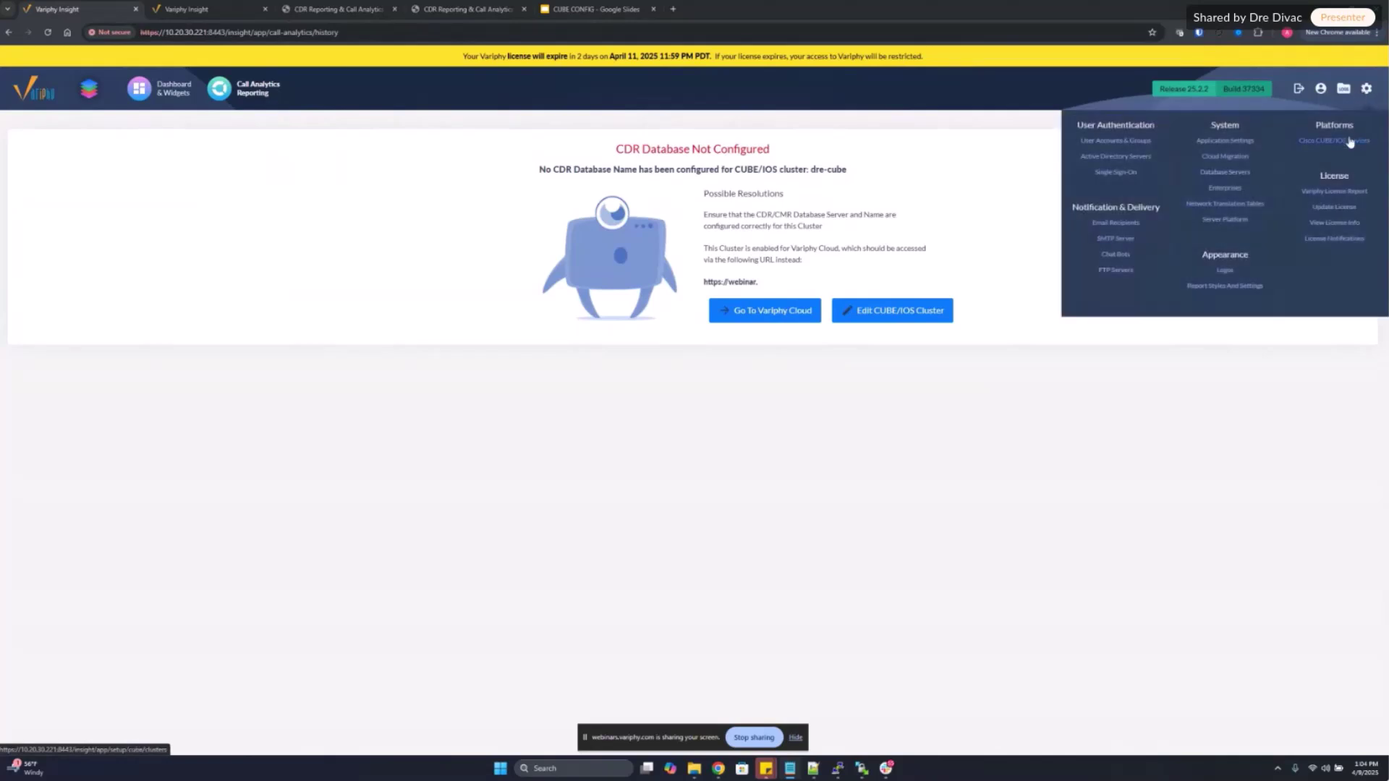
{"action": "left_click", "coordinate": [1196, 179]}
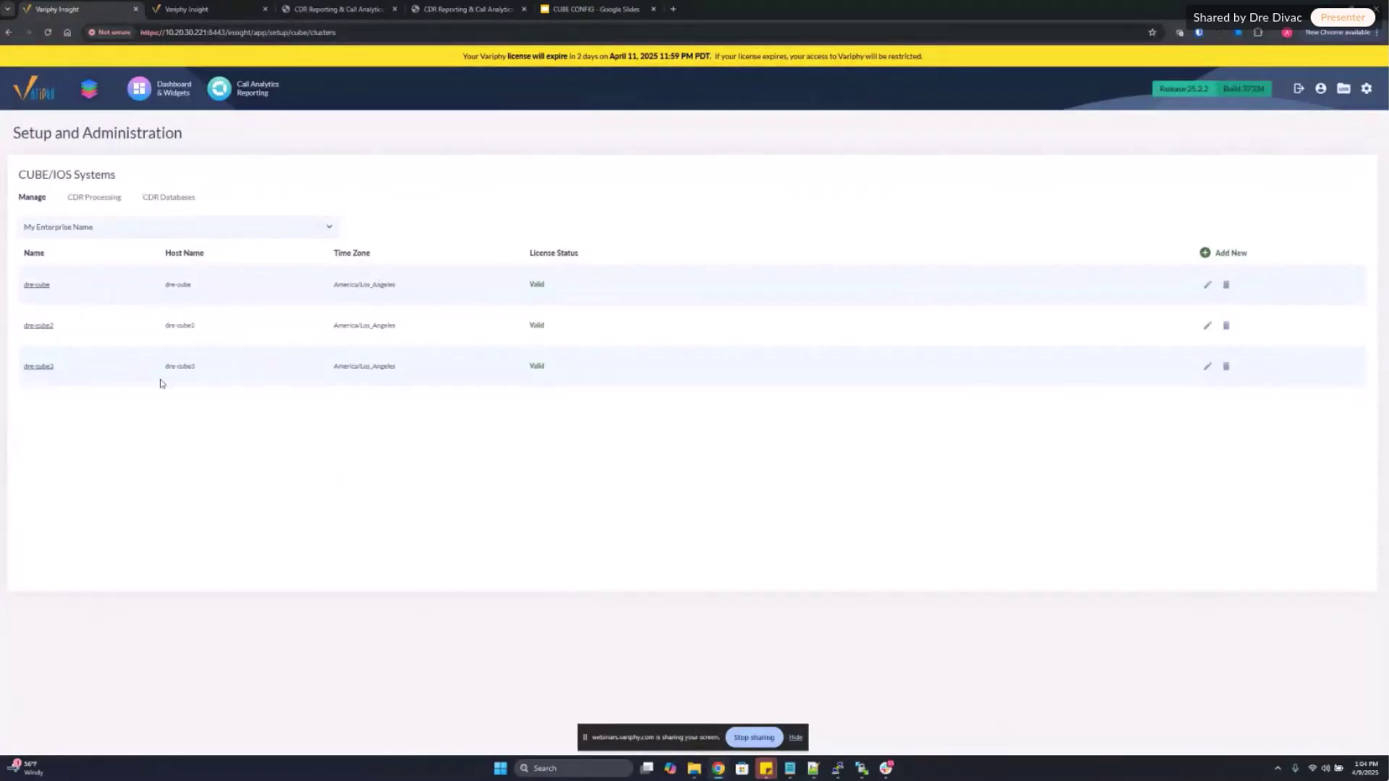
{"action": "left_click", "coordinate": [1218, 252]}
{"action": "left_click", "coordinate": [565, 346]}
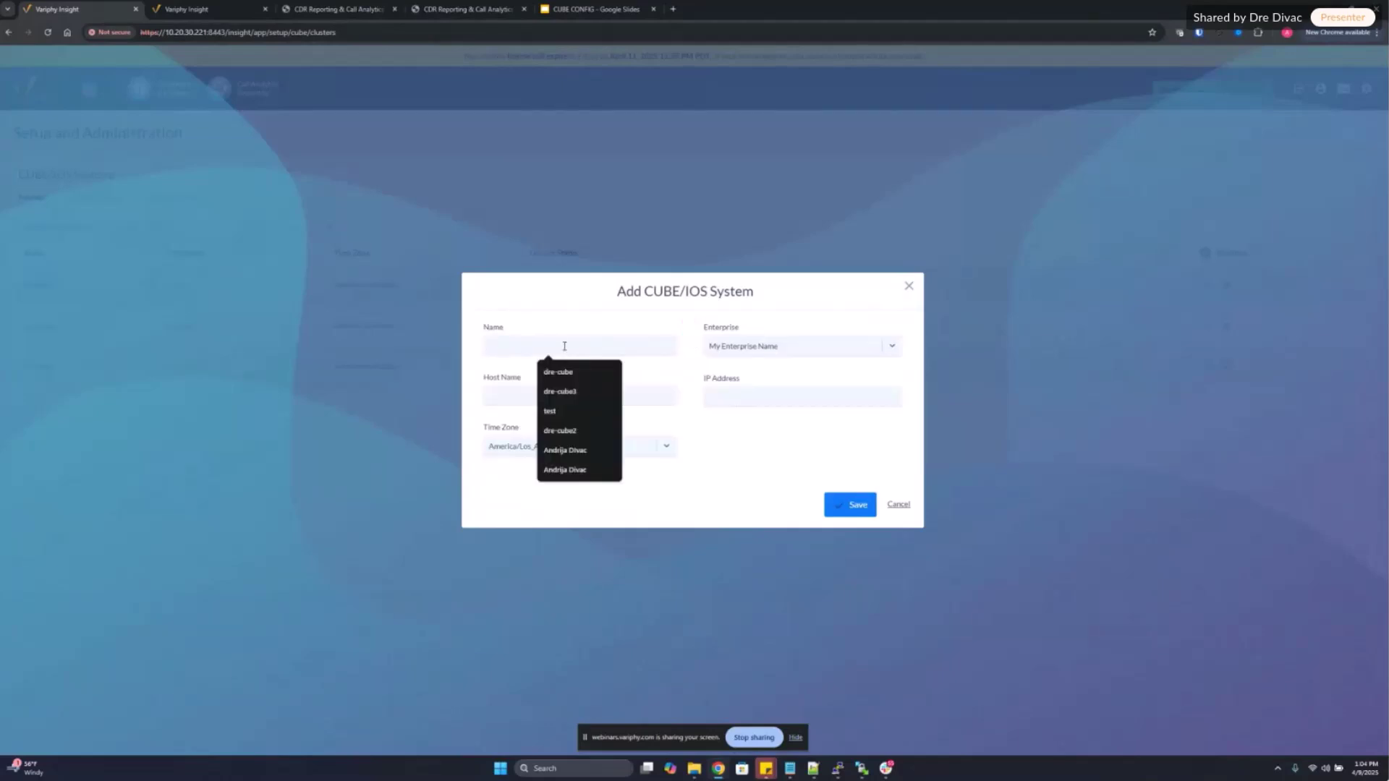
{"action": "type", "text": "webinar"}
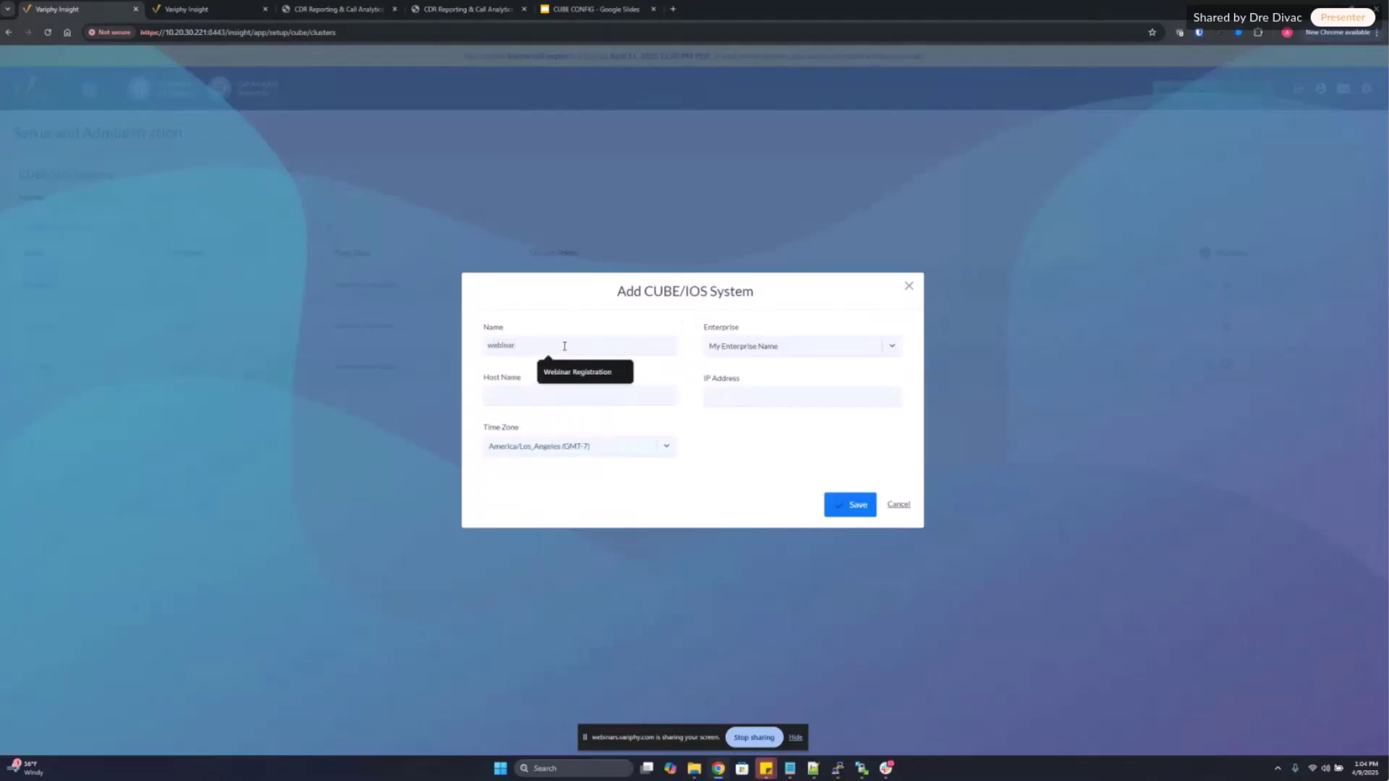
{"action": "type", "text": "-"}
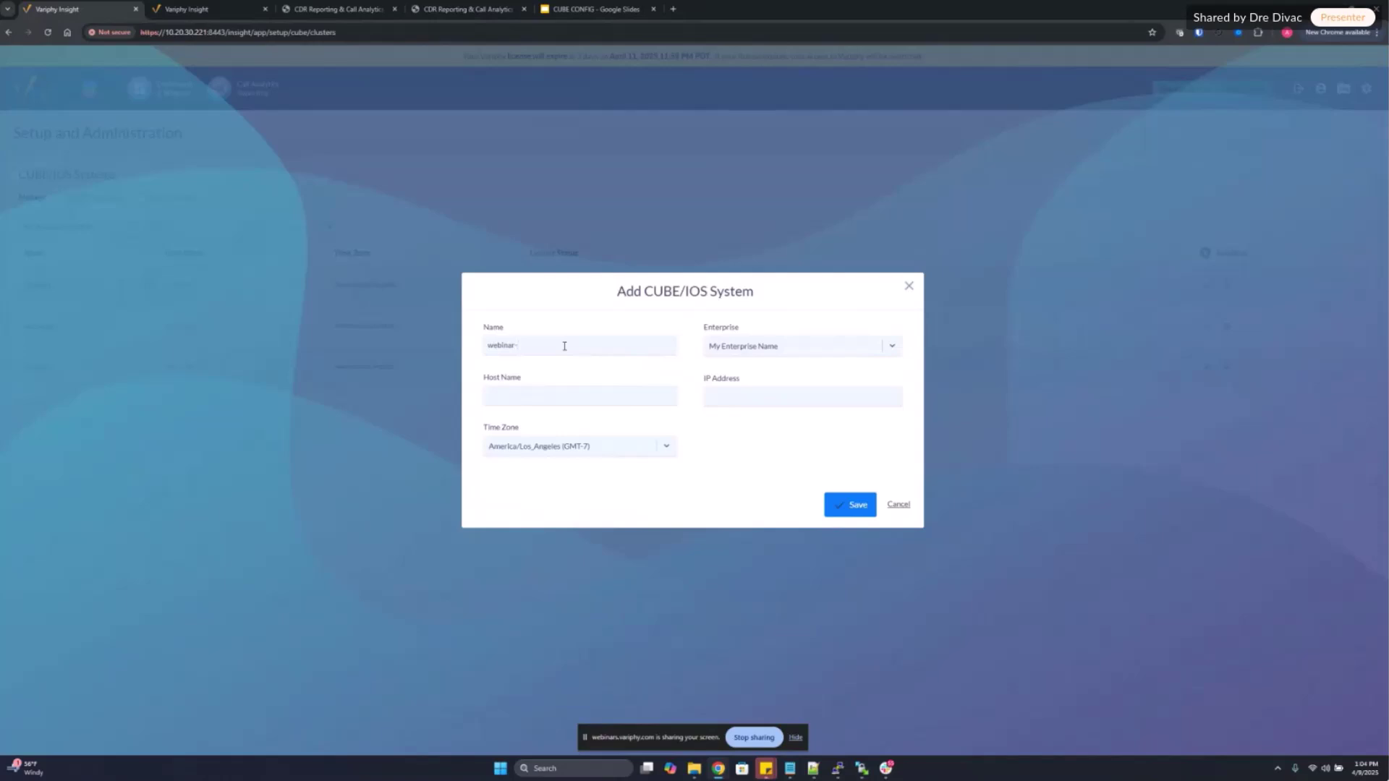
{"action": "type", "text": "cube"}
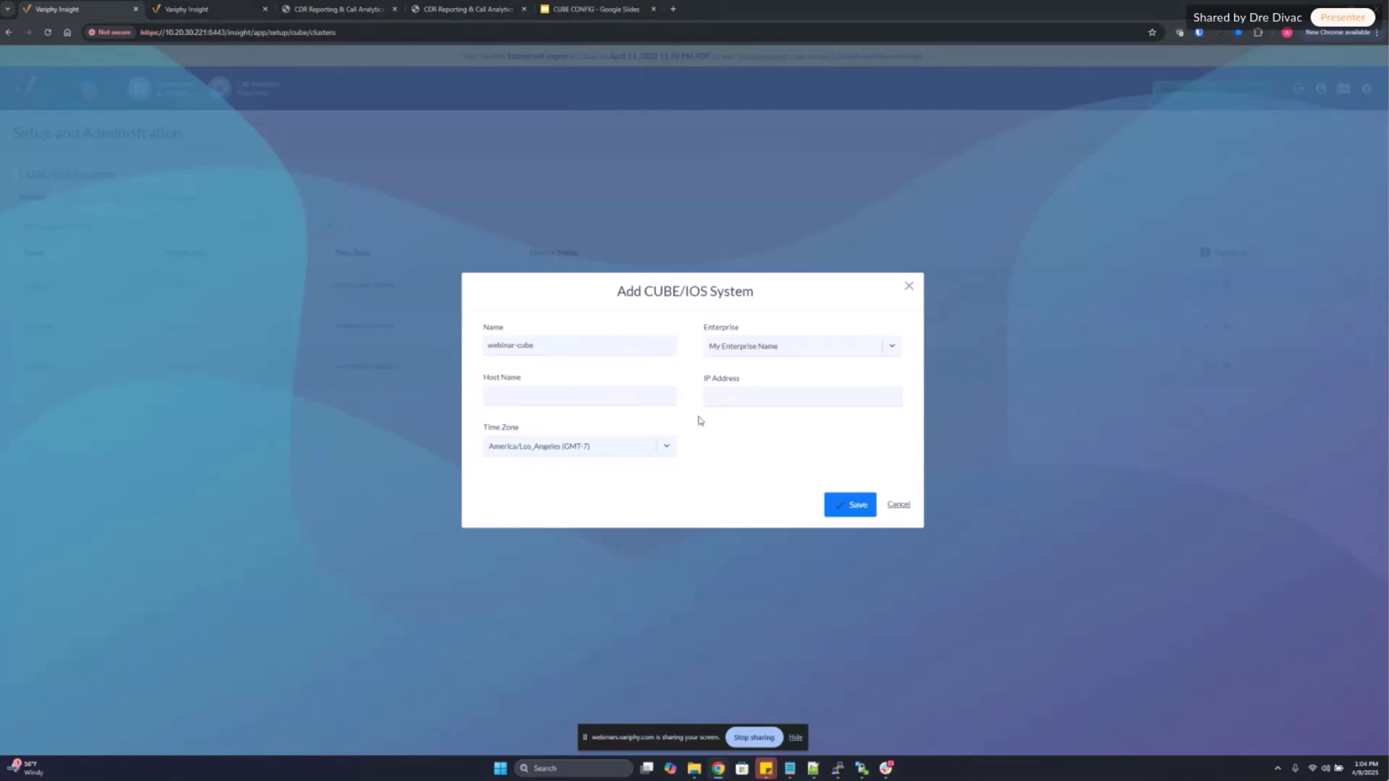
Set the new system's host name to webinar-cube, fill in its IP address and save the system.
{"action": "left_click", "coordinate": [579, 396]}
{"action": "left_click_drag", "start_coordinate": [539, 346], "coordinate": [447, 352]}
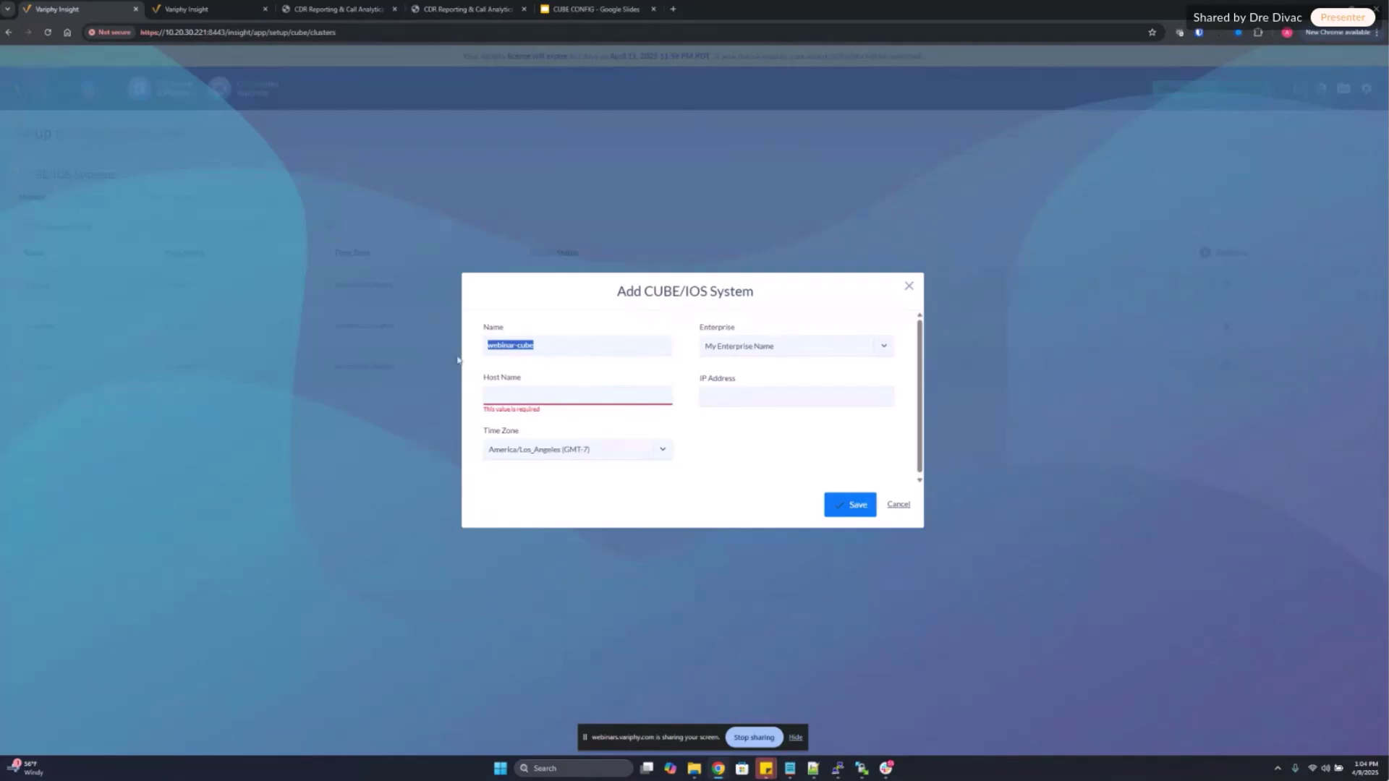
{"action": "key", "text": "ctrl+c"}
{"action": "left_click", "coordinate": [576, 395]}
{"action": "key", "text": "ctrl+v"}
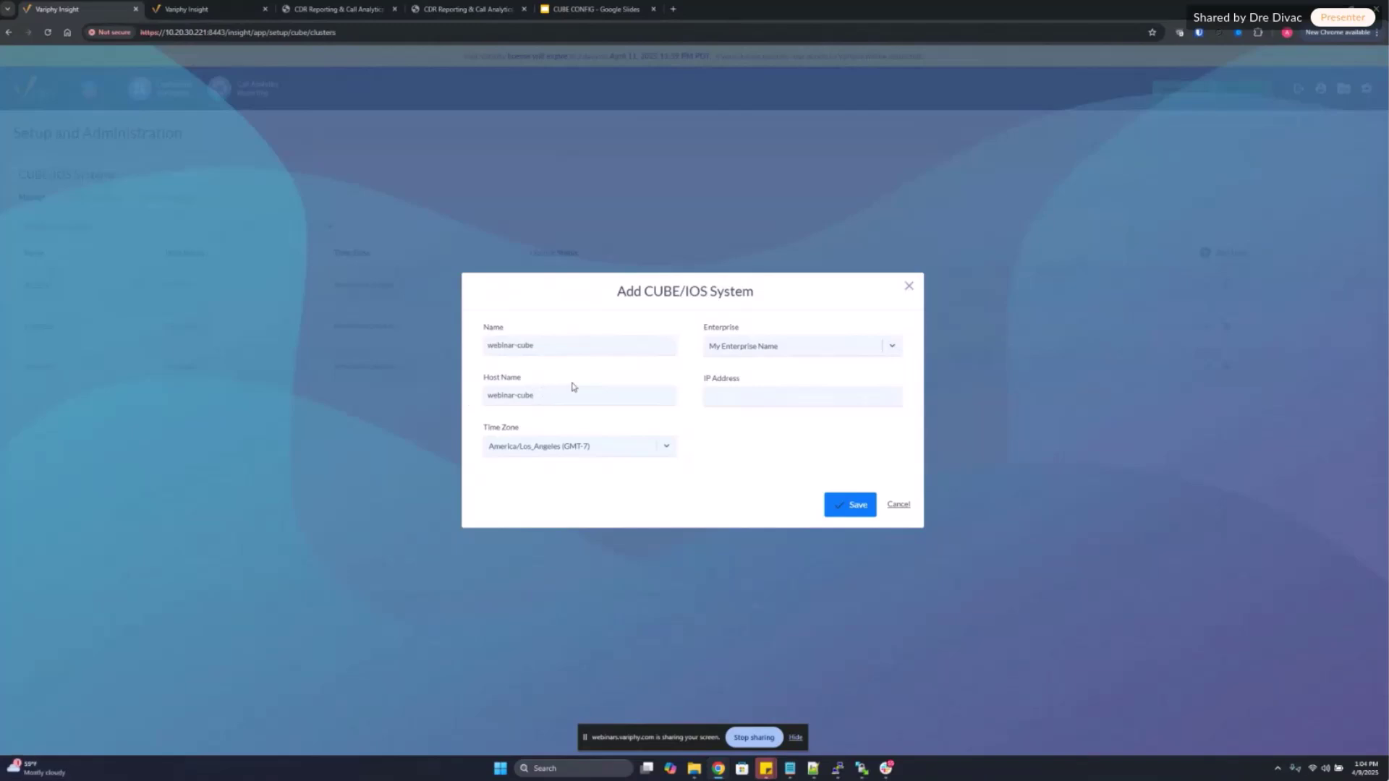
{"action": "left_click", "coordinate": [757, 403]}
{"action": "left_click", "coordinate": [770, 420]}
{"action": "left_click", "coordinate": [836, 507]}
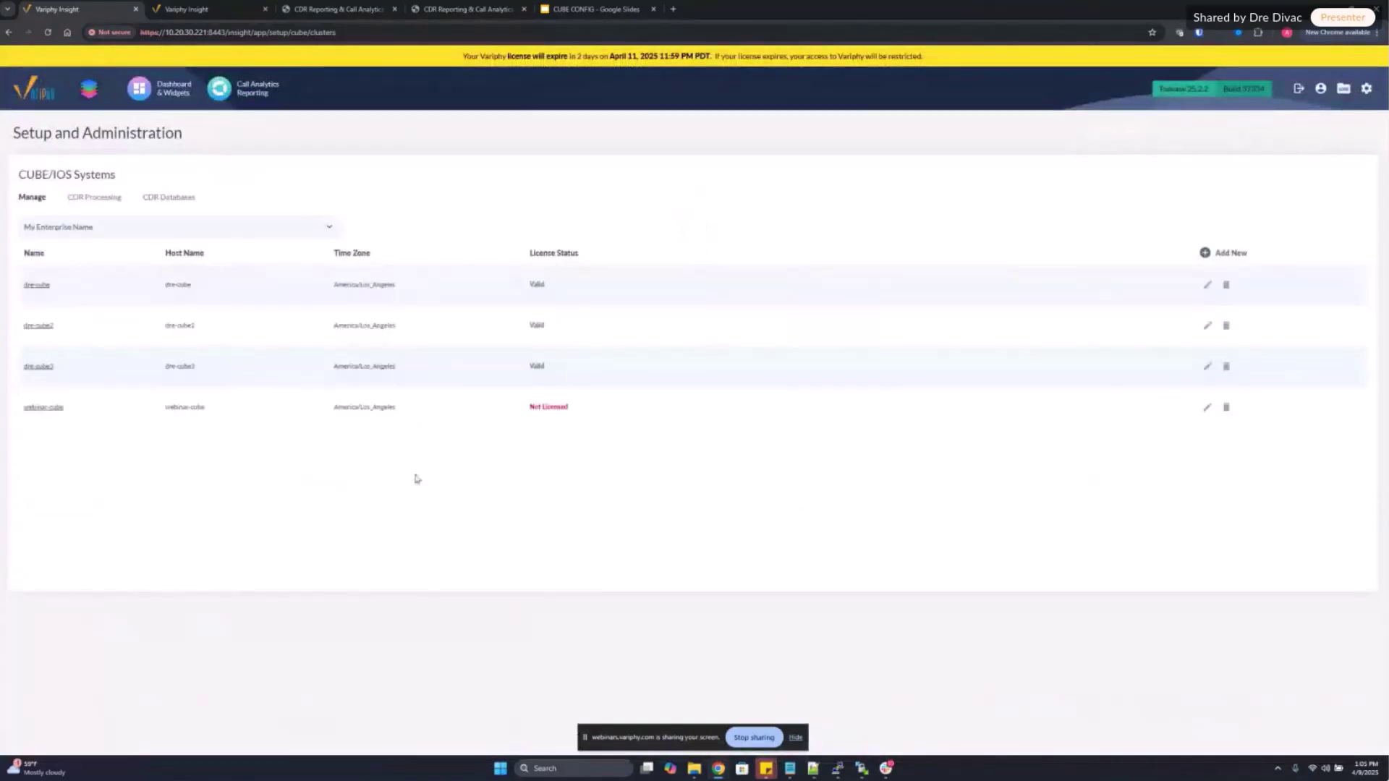
Check the license status of webinar-cube and open the Update License page.
{"action": "left_click_drag", "start_coordinate": [576, 409], "coordinate": [530, 411]}
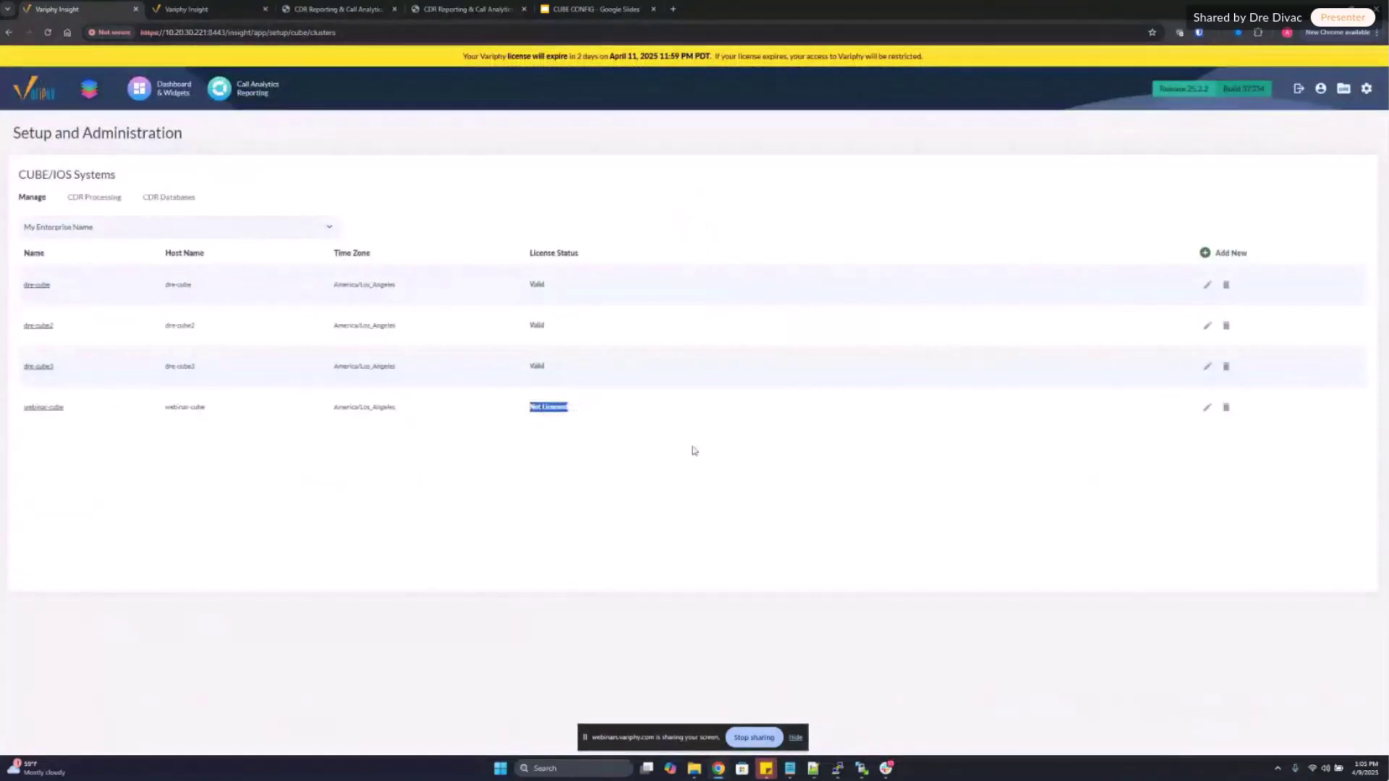
{"action": "left_click", "coordinate": [722, 461]}
{"action": "mouse_move", "coordinate": [1366, 97]}
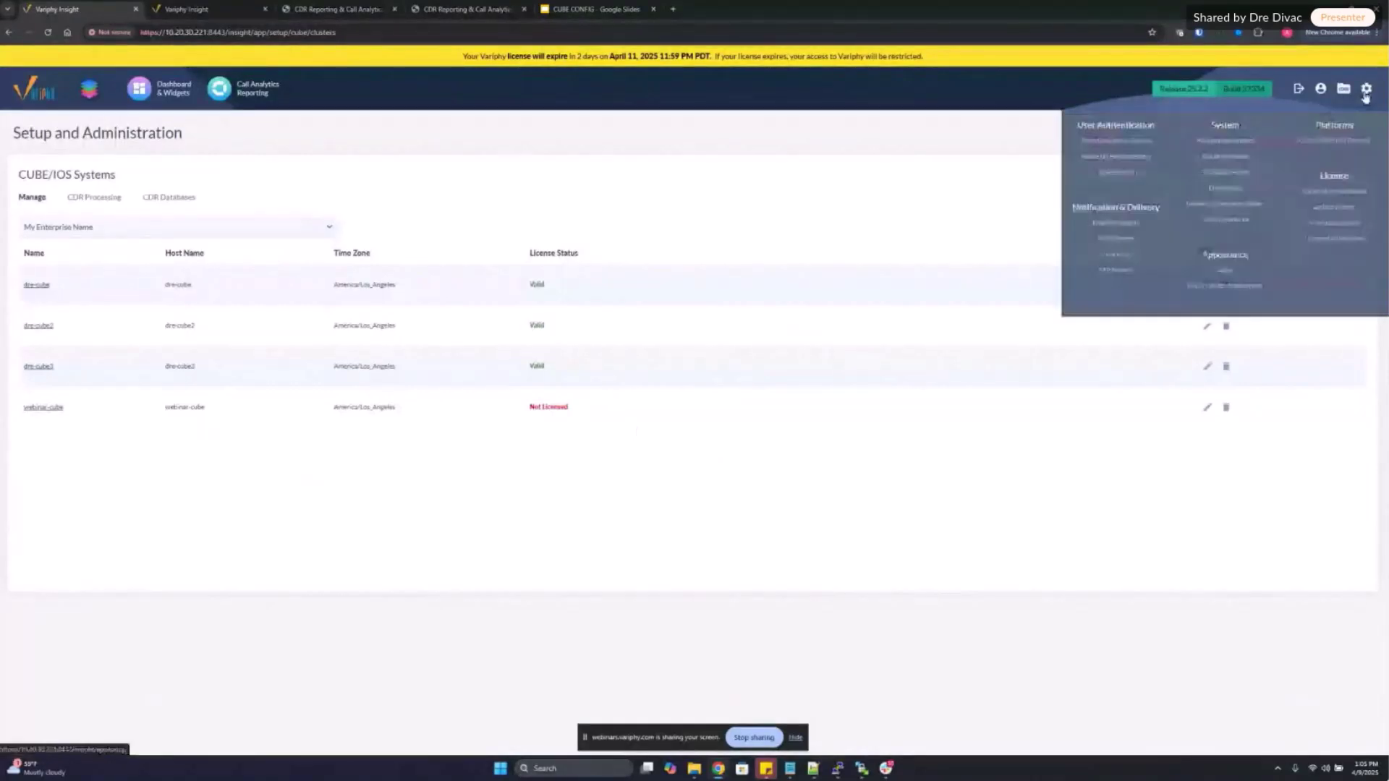
{"action": "left_click", "coordinate": [1348, 207]}
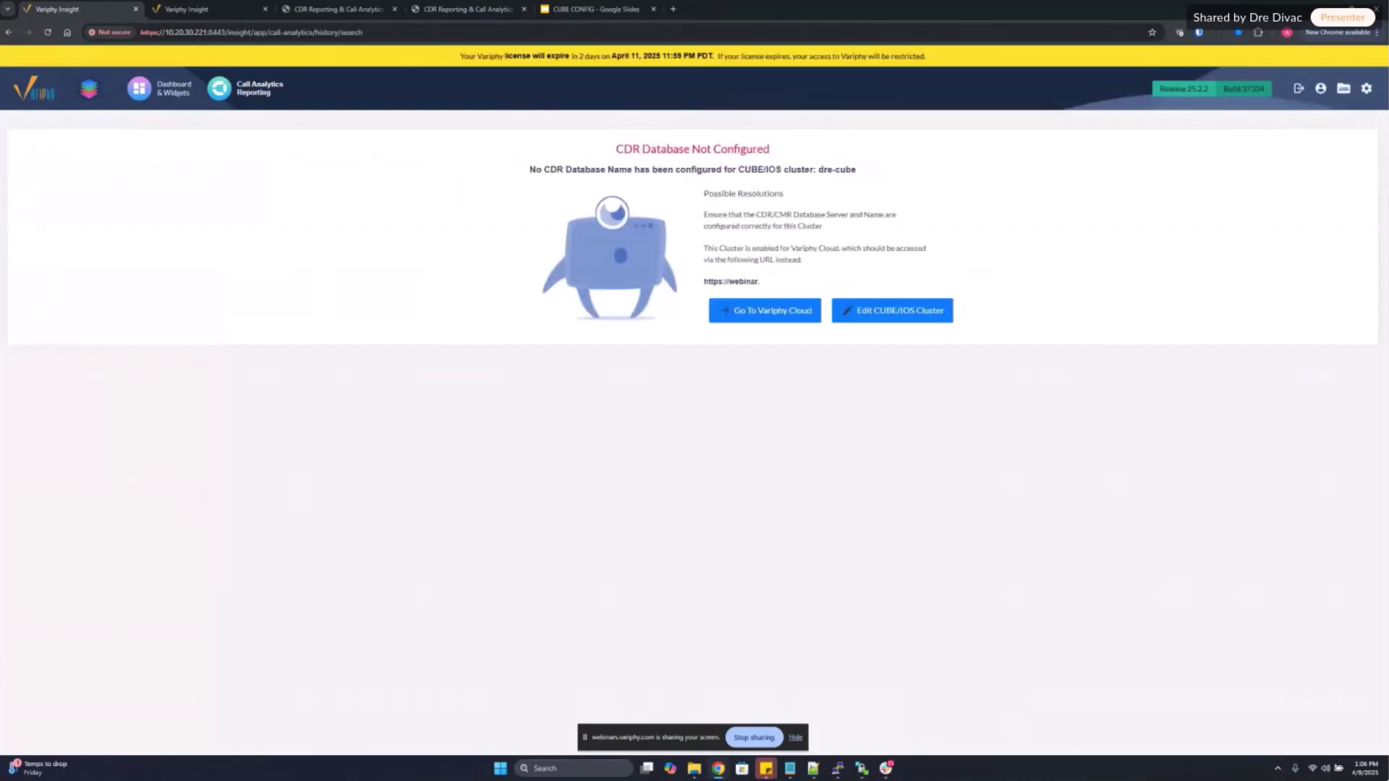
Return to the Cisco CUBE/IOS clusters list and check the license status of webinar-cube.
{"action": "left_click", "coordinate": [1367, 89]}
{"action": "left_click", "coordinate": [1342, 141]}
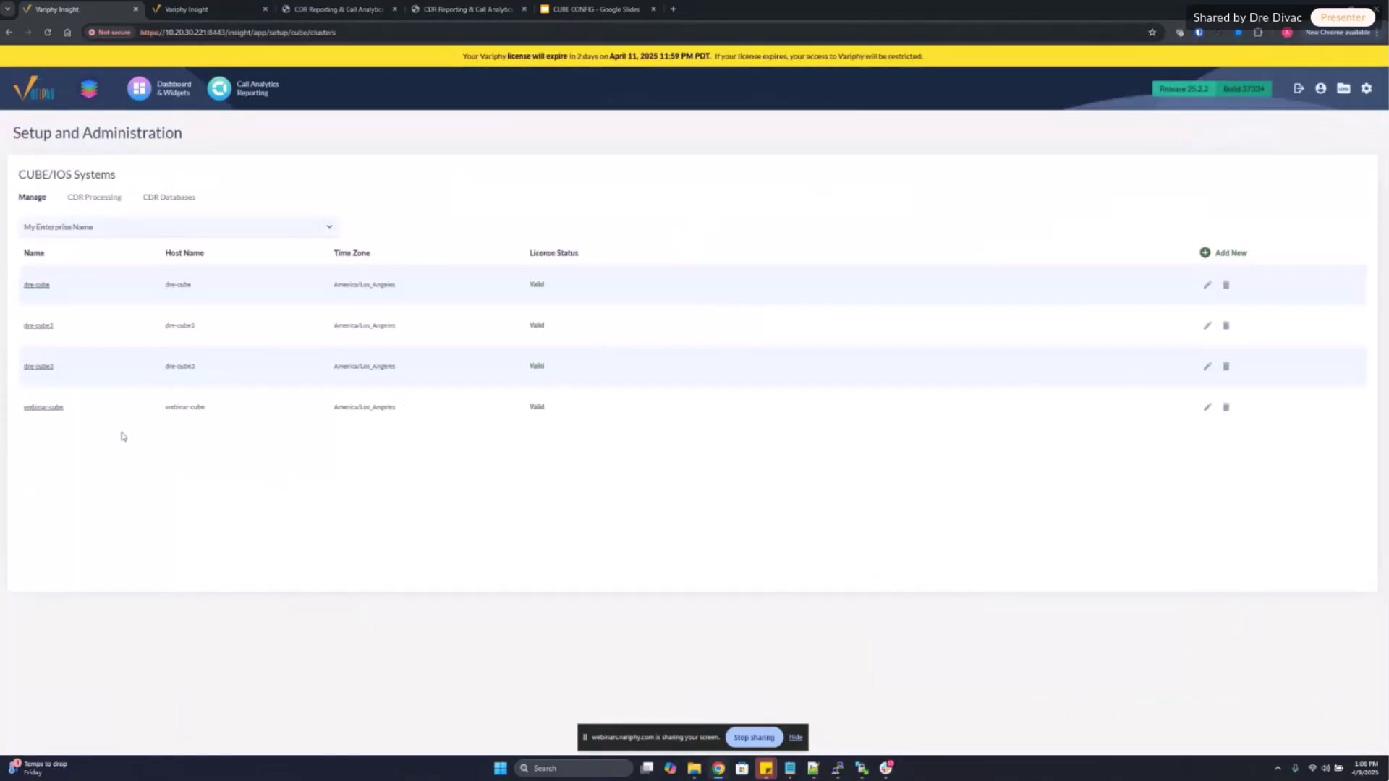
{"action": "left_click_drag", "start_coordinate": [65, 408], "coordinate": [24, 410]}
{"action": "left_click", "coordinate": [392, 433]}
{"action": "left_click_drag", "start_coordinate": [571, 413], "coordinate": [515, 414]}
Open the CDR processing settings of the webinar-cube cluster, ready to enter its CDR file directory.
{"action": "left_click", "coordinate": [94, 196]}
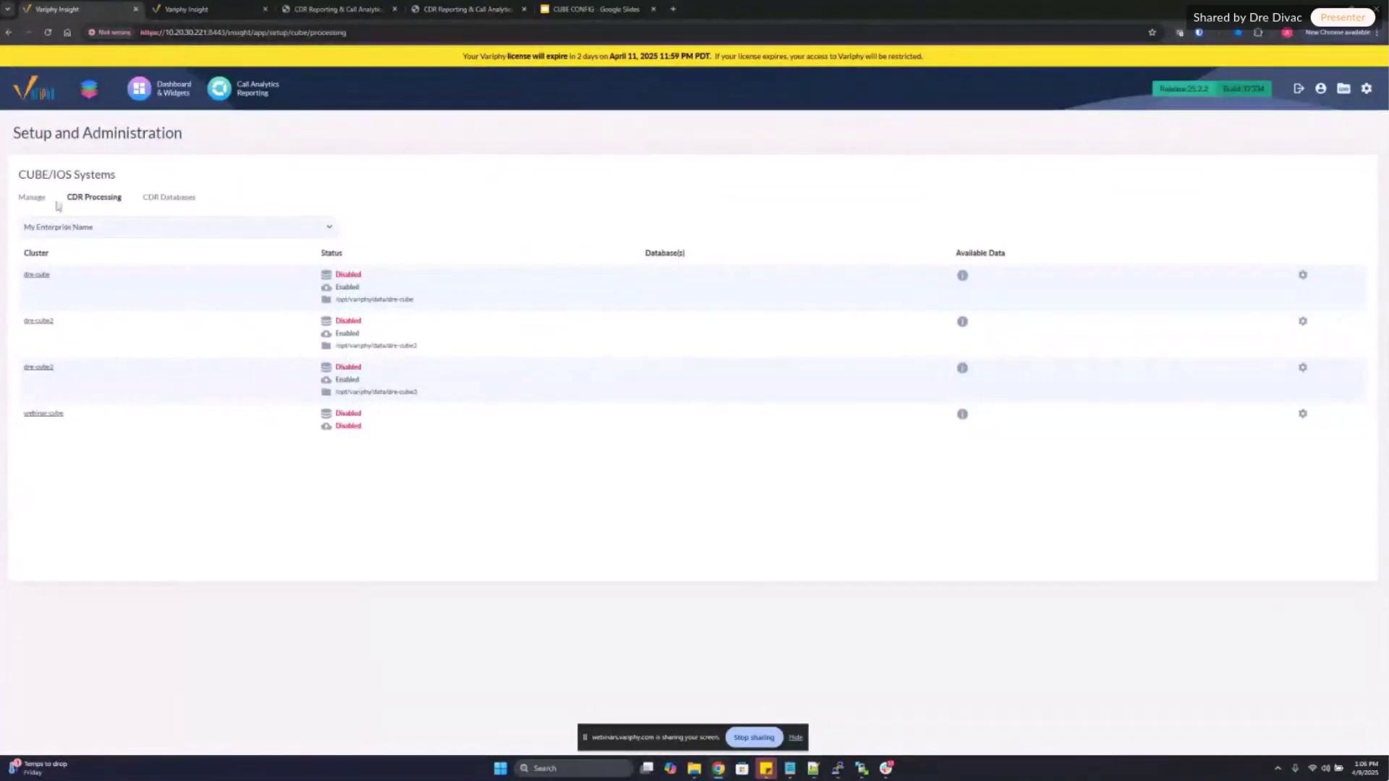
{"action": "left_click", "coordinate": [58, 415]}
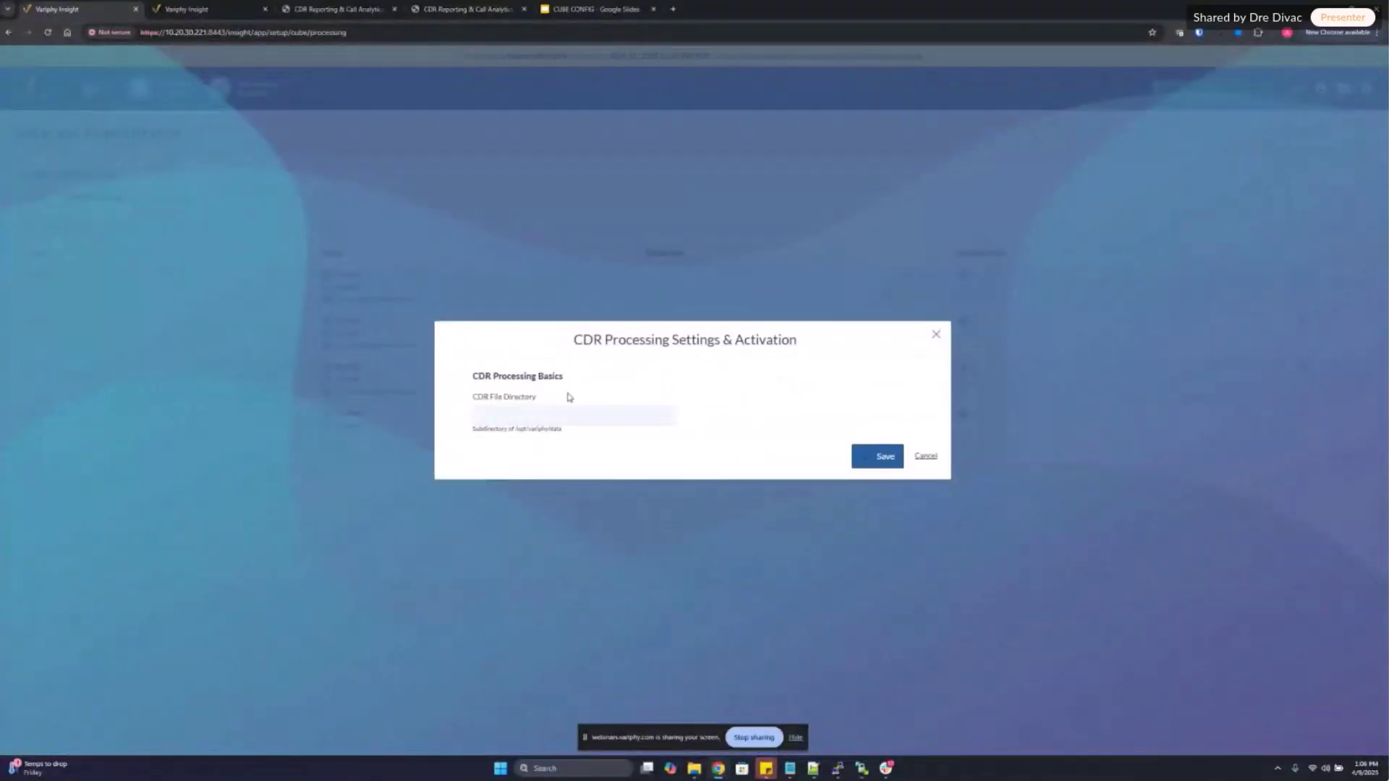
{"action": "left_click", "coordinate": [597, 414]}
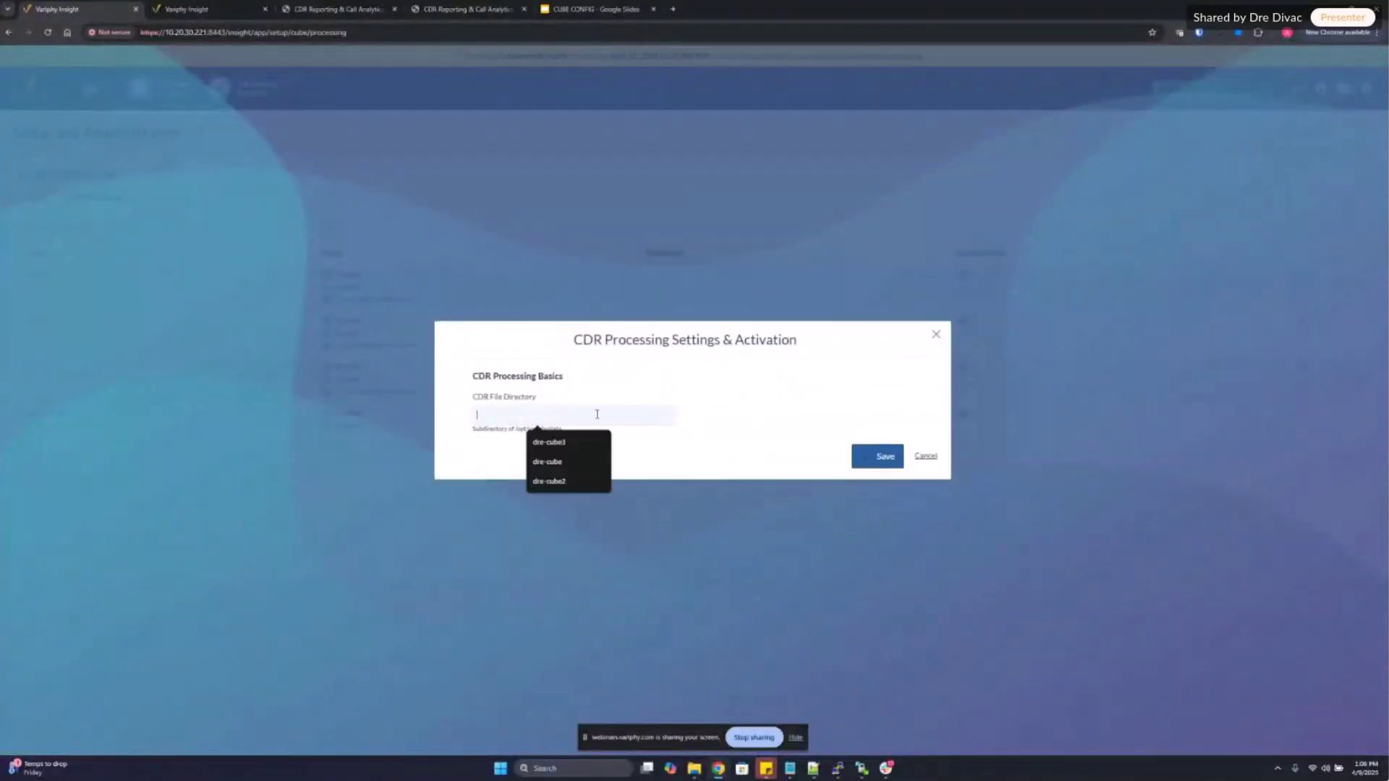
{"action": "left_click", "coordinate": [710, 427]}
{"action": "left_click", "coordinate": [587, 417]}
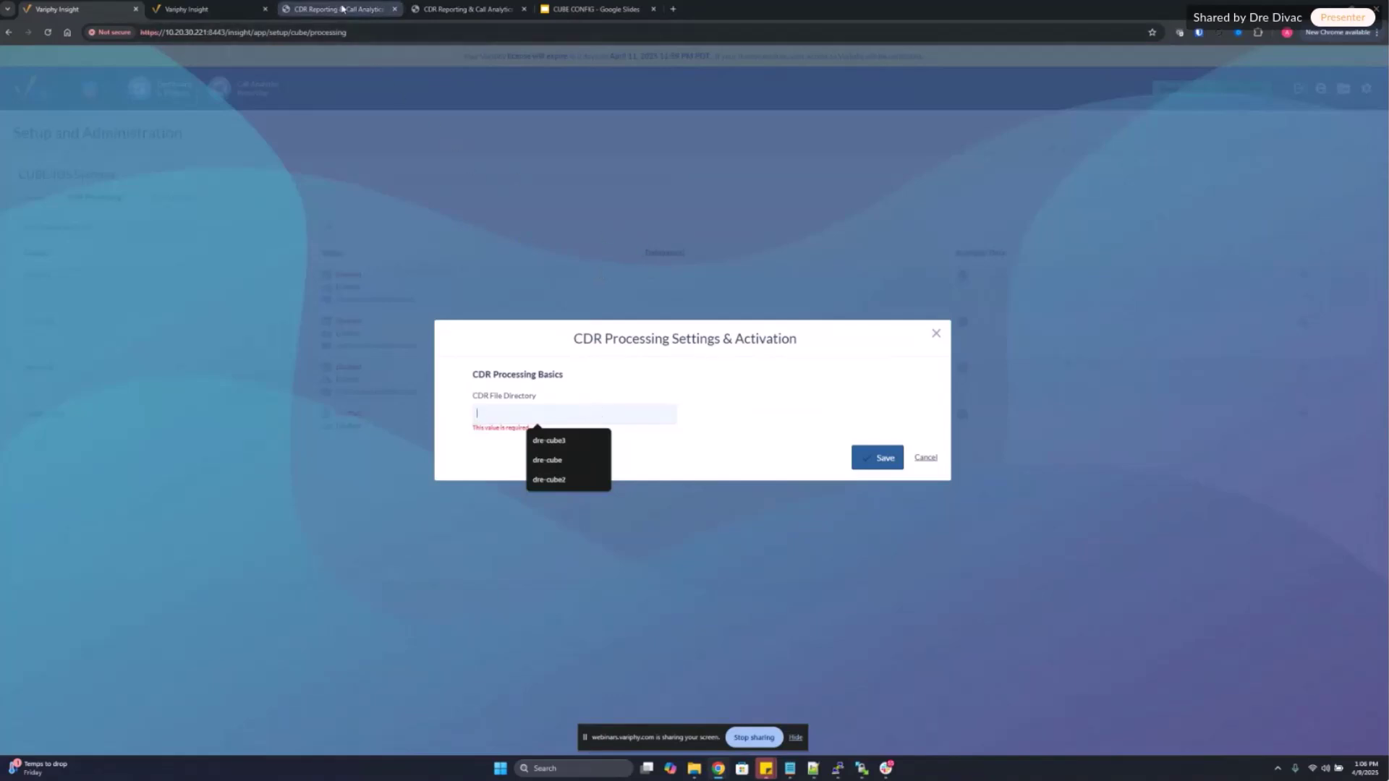
View the CUBE Analytics Setup and Configuration article in the Variphy knowledge base, and return to Variphy Insight.
{"action": "mouse_move", "coordinate": [342, 9]}
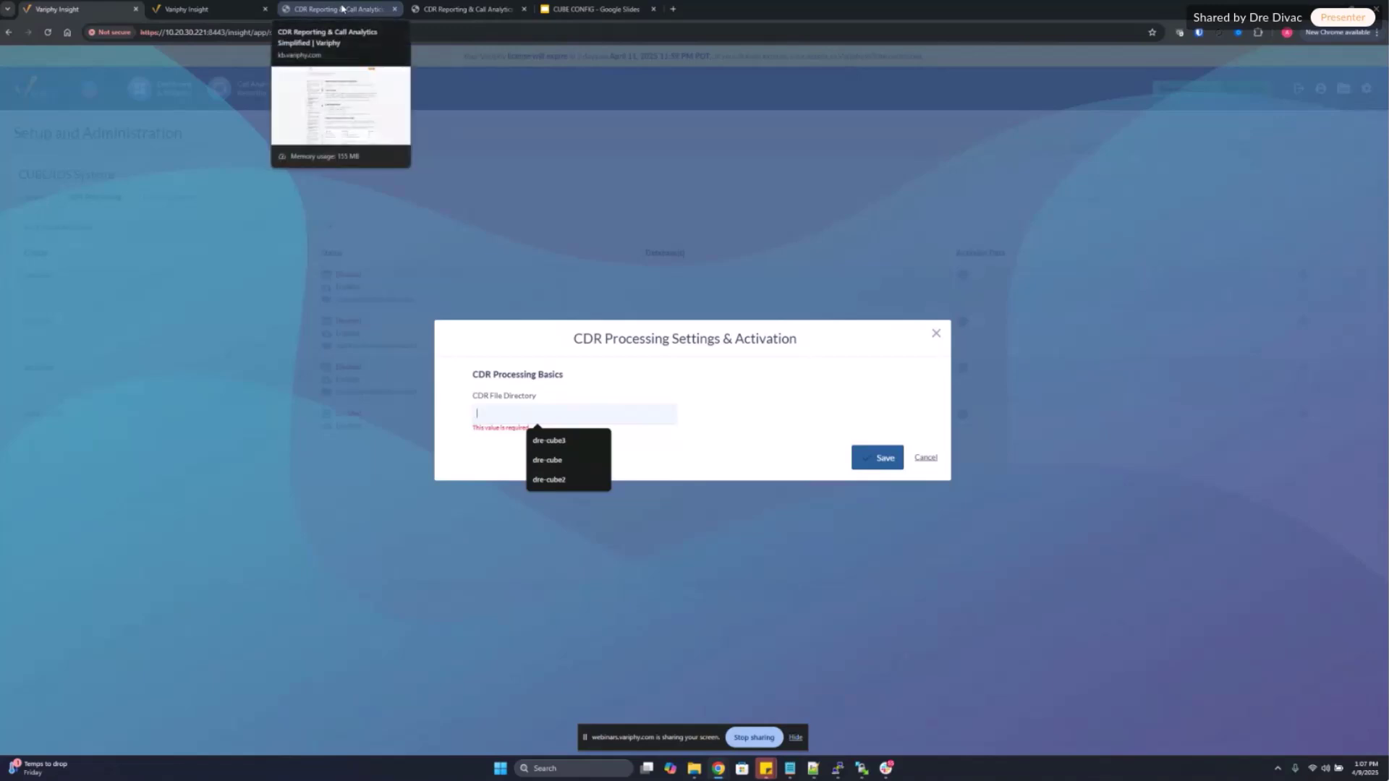
{"action": "left_click", "coordinate": [342, 8]}
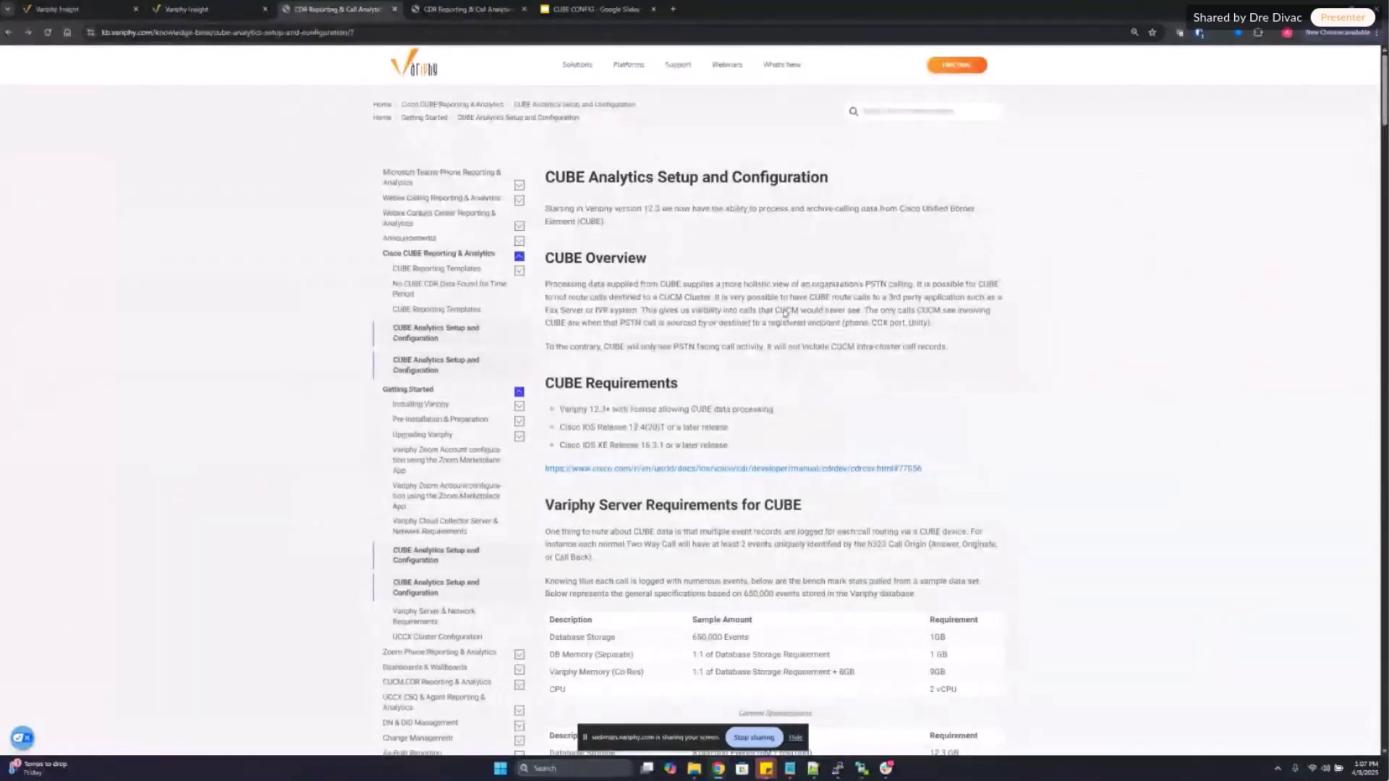
{"action": "left_click", "coordinate": [65, 9]}
Set the CDR file directory to webinar-cube and save the CDR processing settings.
{"action": "left_click", "coordinate": [575, 410]}
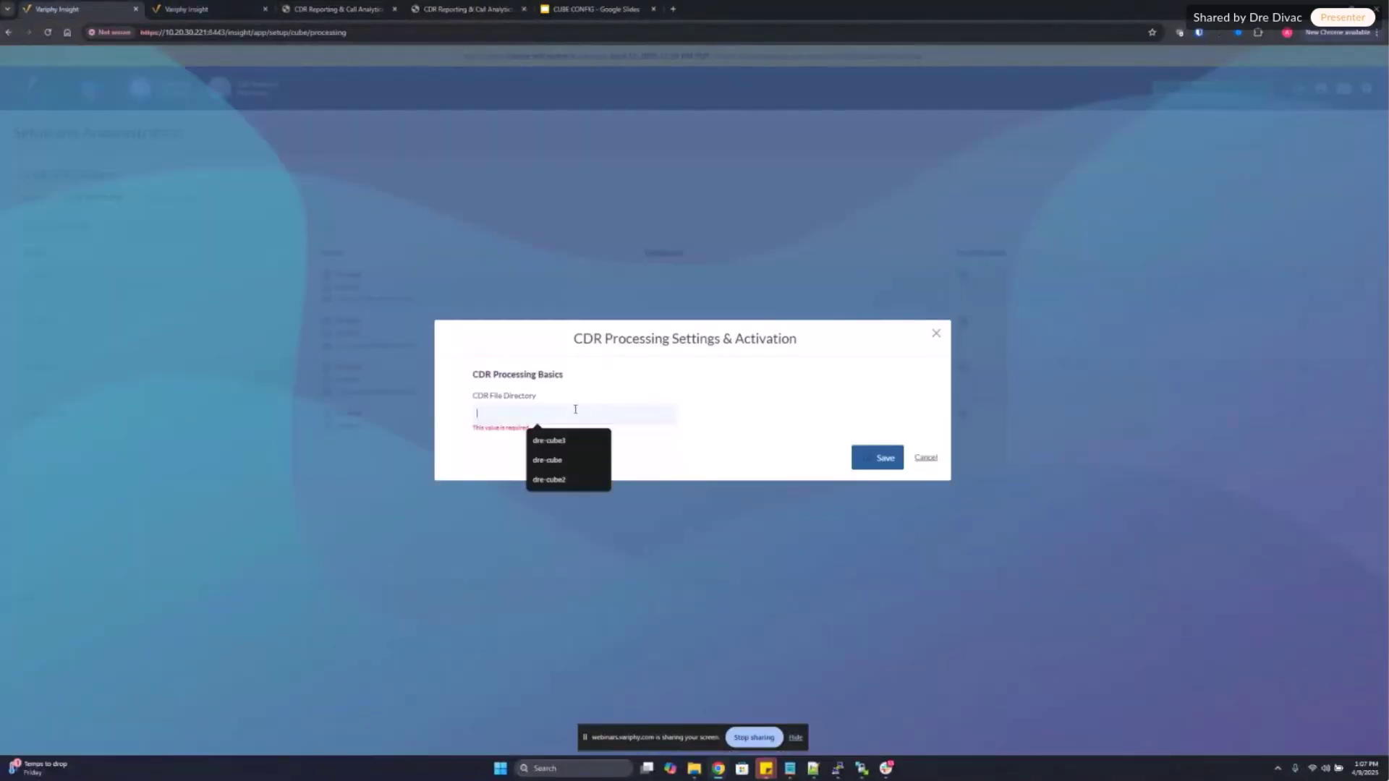
{"action": "type", "text": "webinar-"}
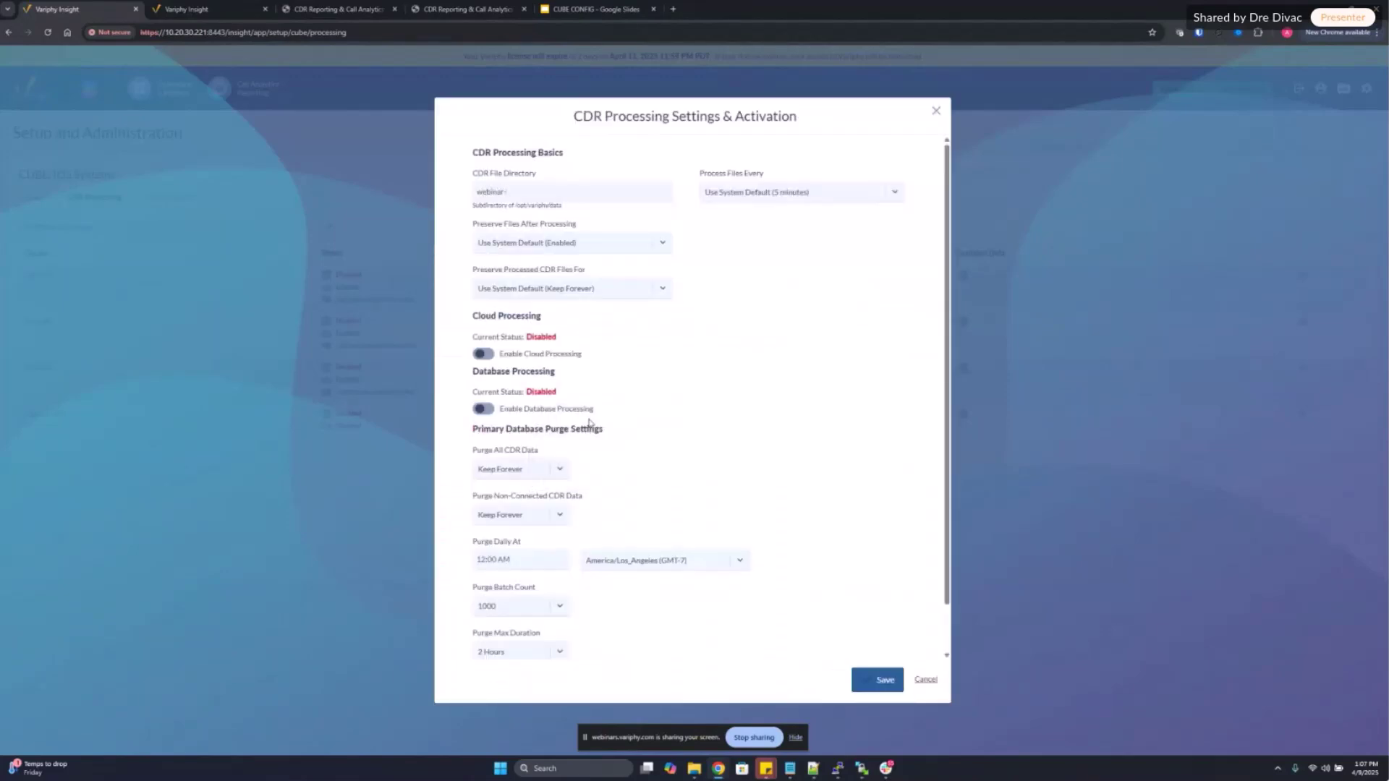
{"action": "type", "text": "cd"}
{"action": "key", "text": "BackSpace"}
{"action": "key", "text": "BackSpace"}
{"action": "type", "text": "-0"}
{"action": "type", "text": "ube"}
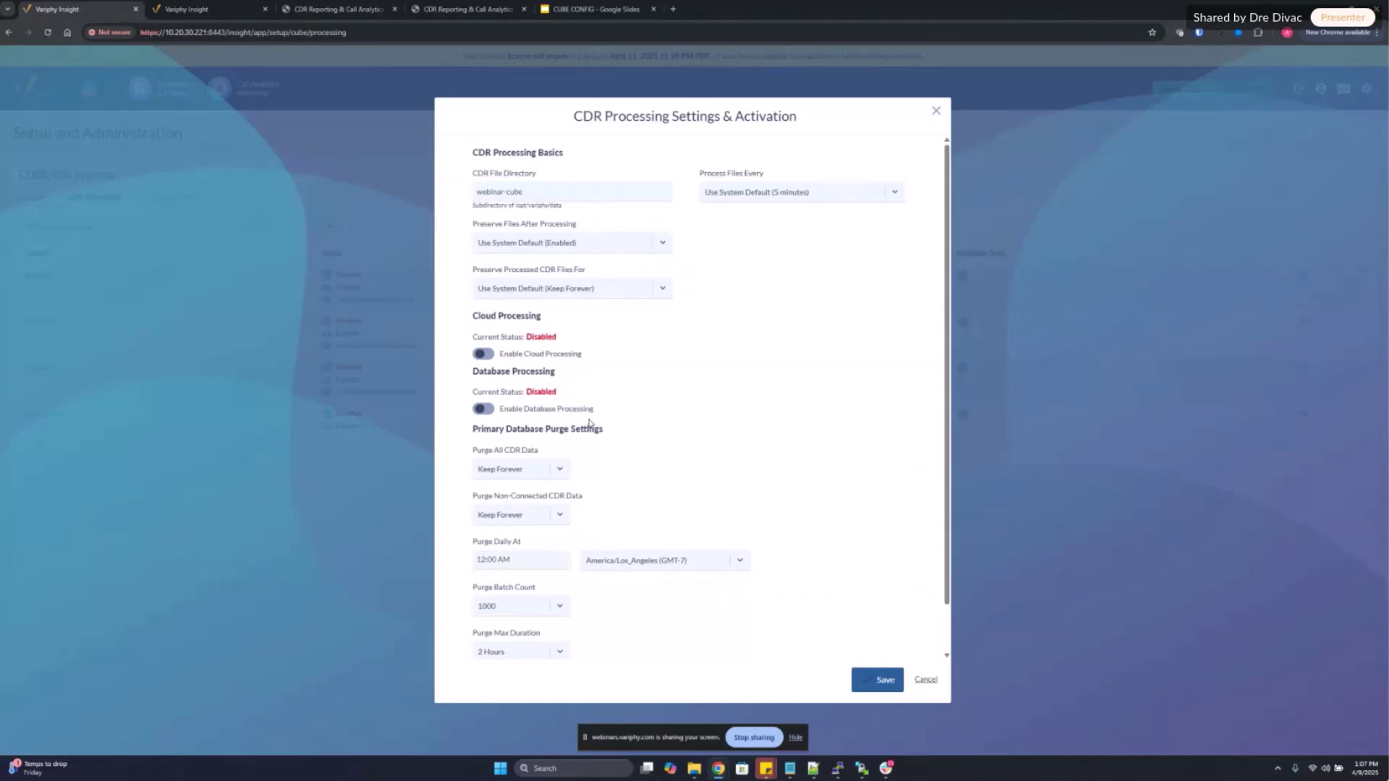
{"action": "left_click", "coordinate": [883, 689]}
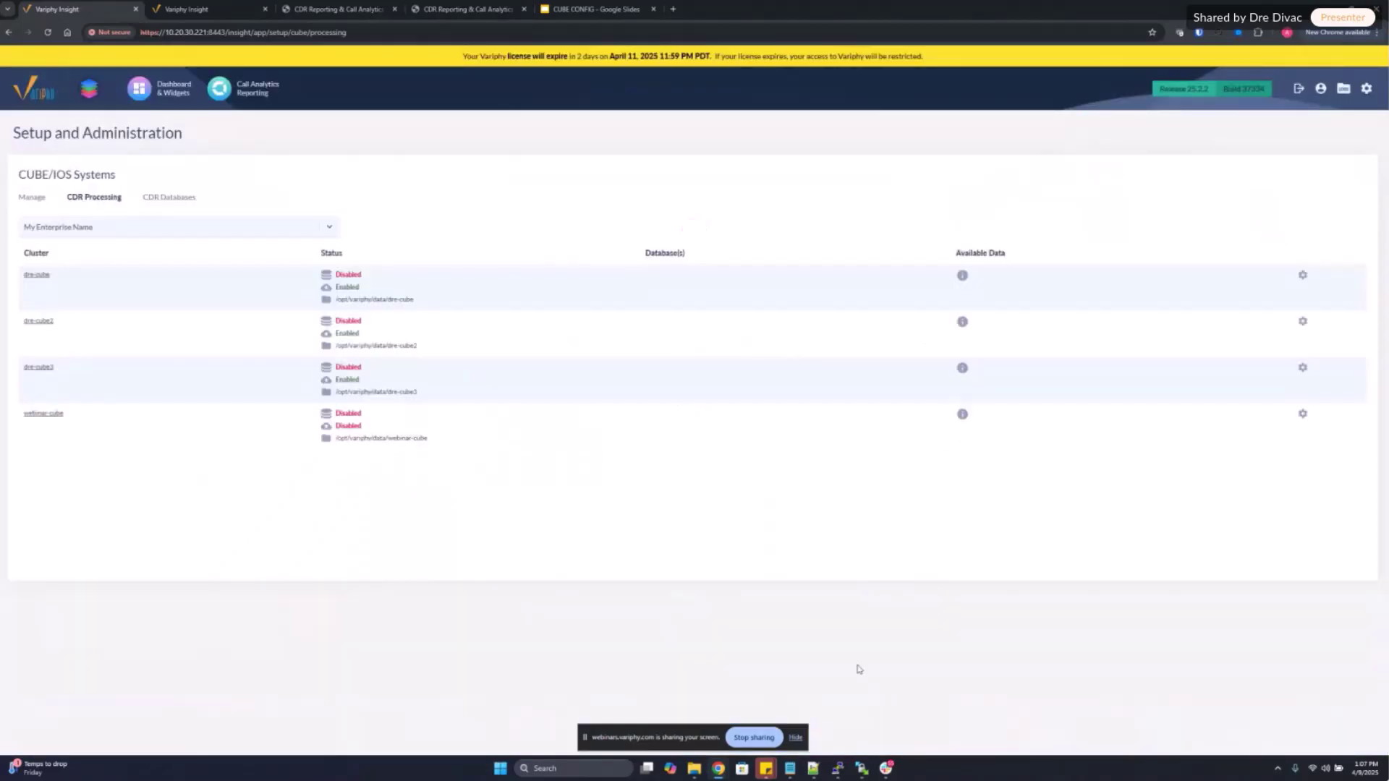
Check the data directory path of webinar-cube and switch to the CUBE CONFIG presentation in Google Slides.
{"action": "left_click_drag", "start_coordinate": [433, 440], "coordinate": [334, 440]}
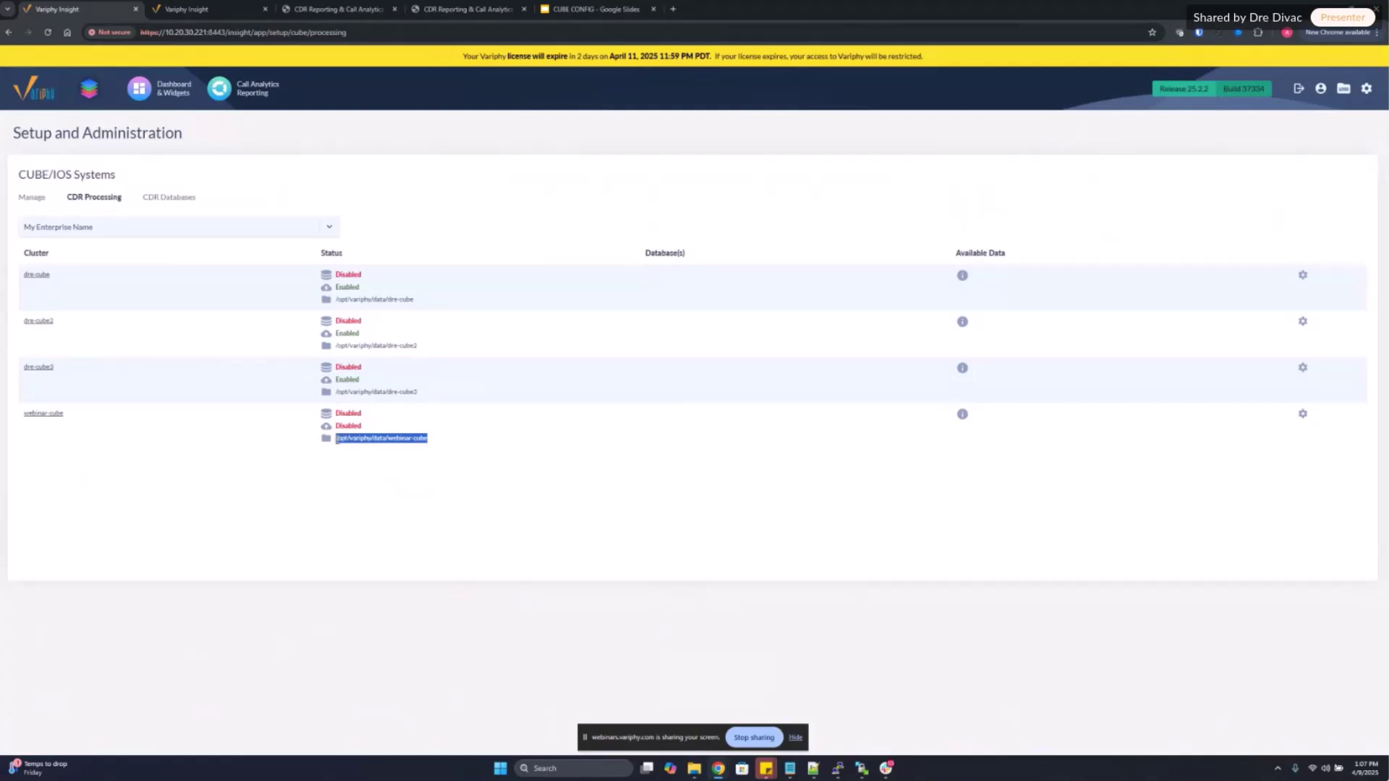
{"action": "left_click", "coordinate": [403, 459]}
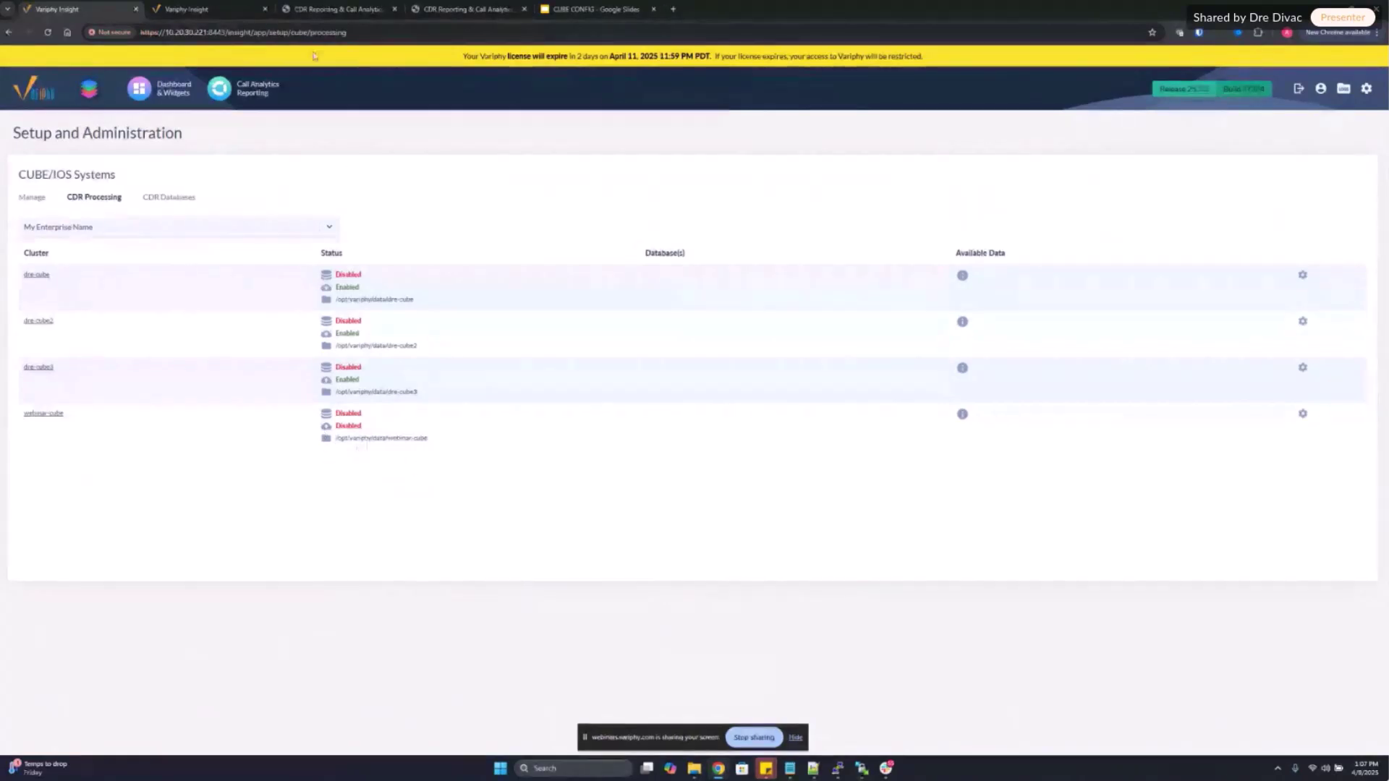
{"action": "left_click", "coordinate": [333, 10]}
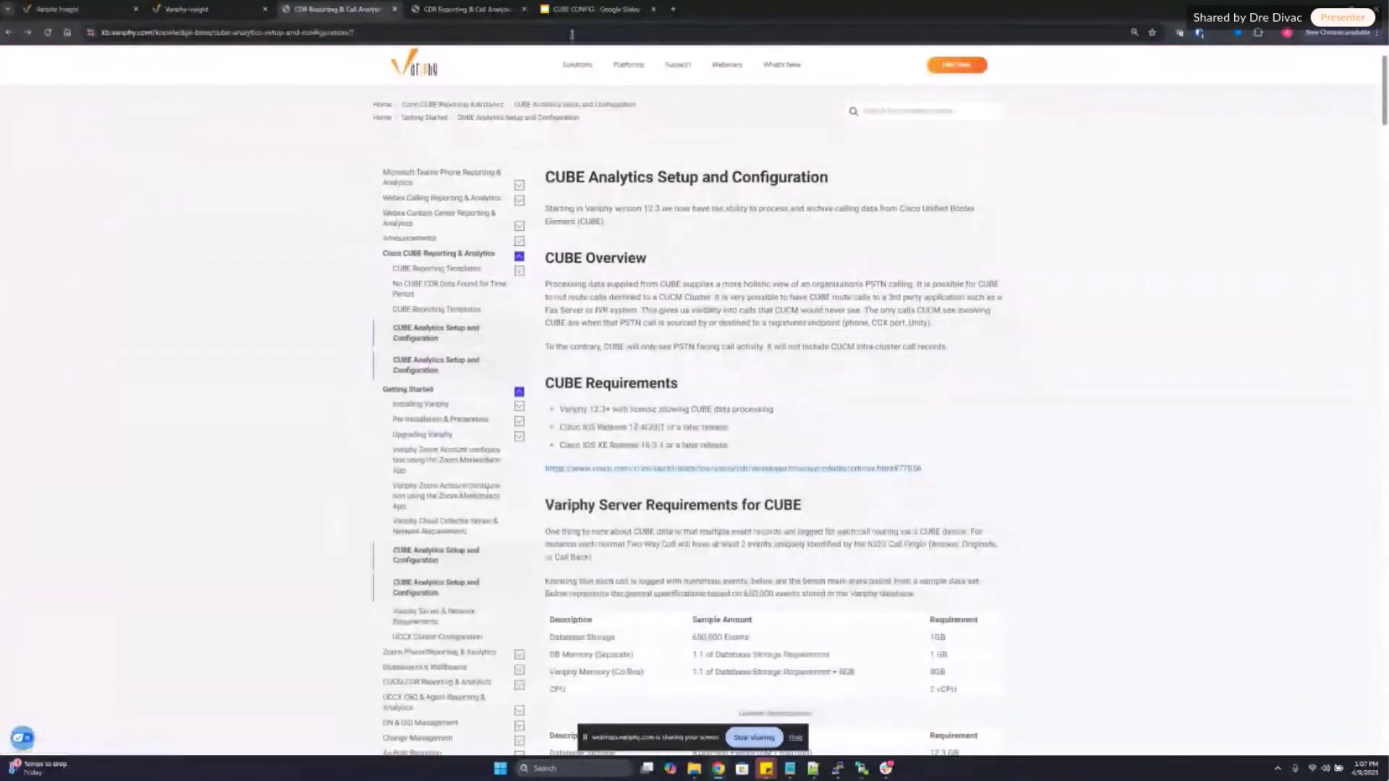
{"action": "key", "text": "ctrl+5"}
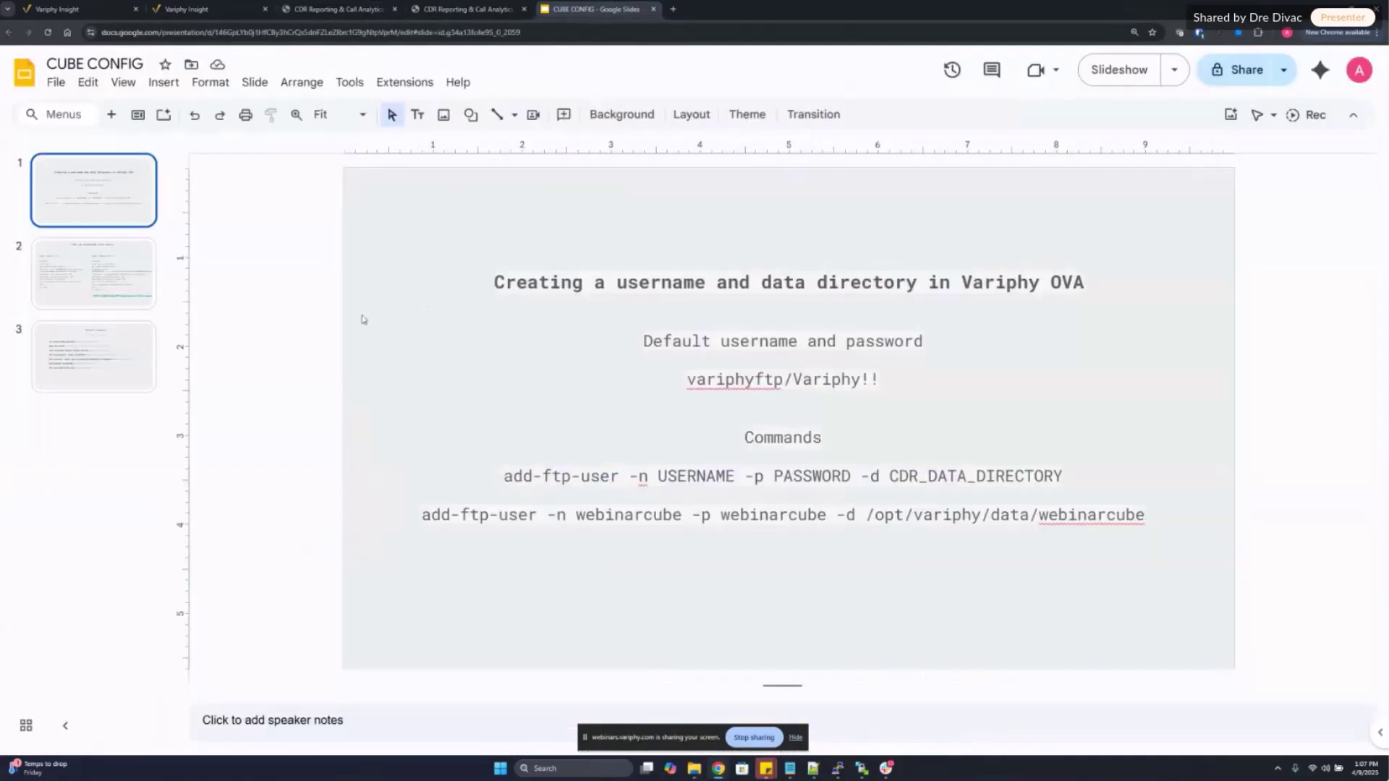